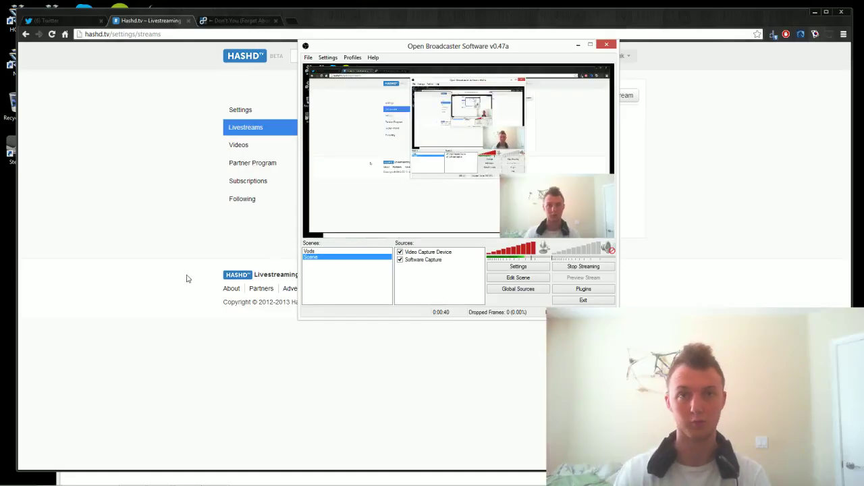
Bring the HASHD.tv Streams page in Chrome in front of OBS.
click(188, 278)
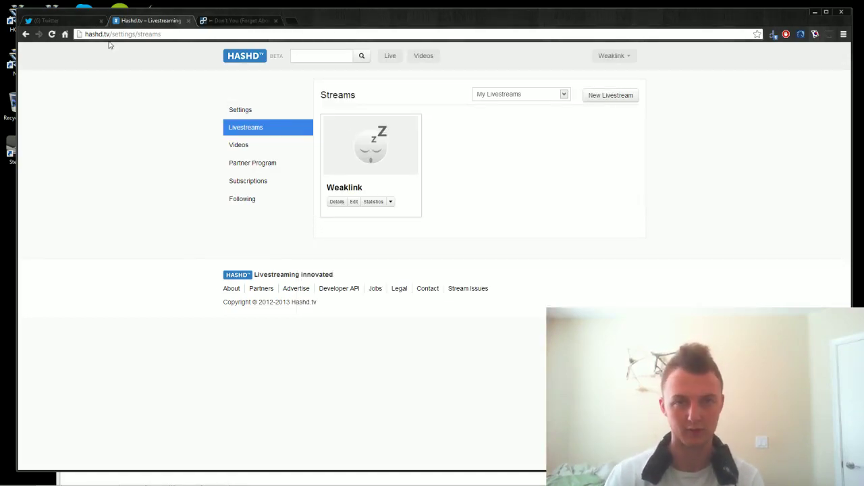
Reload Livestreams from the Weaklink account menu so the stream shows Live, then switch windows.
click(630, 59)
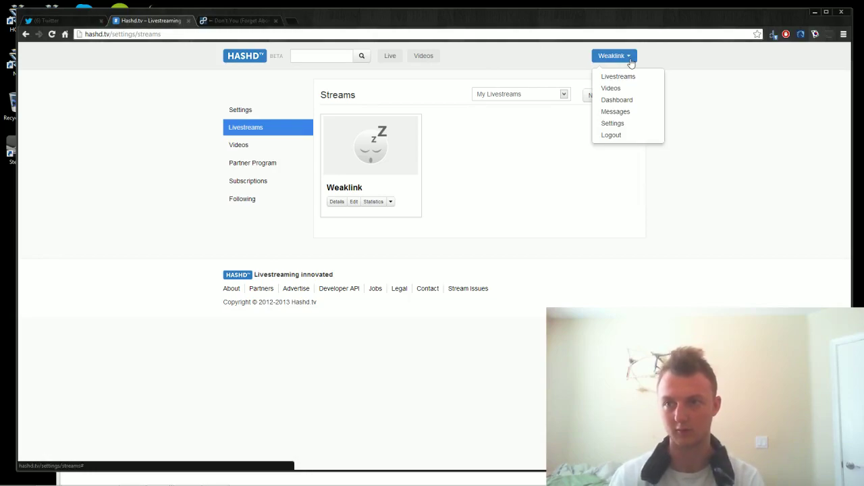
click(628, 76)
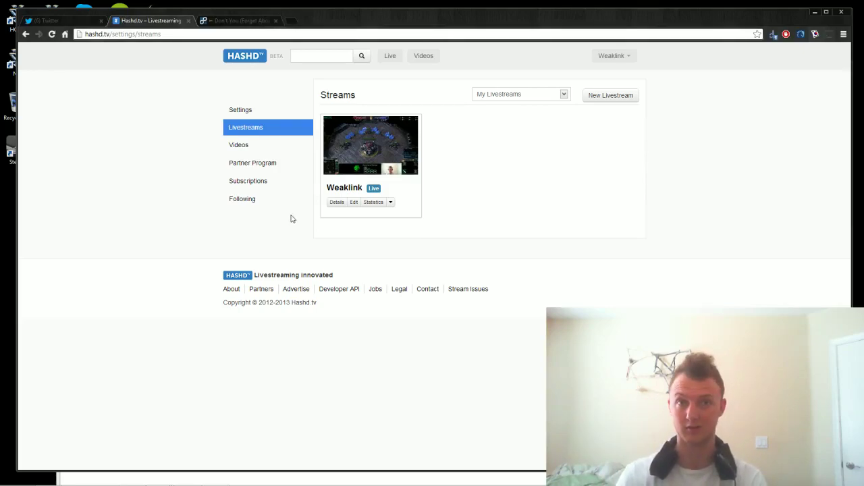
key(alt+Tab)
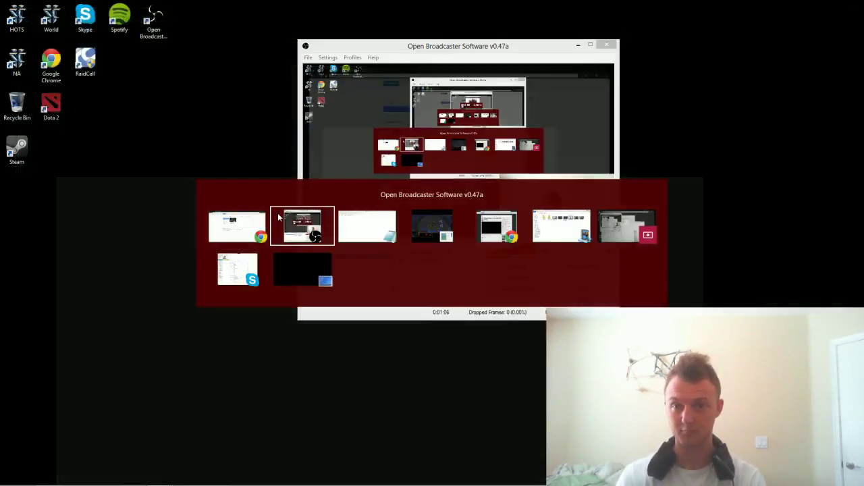
Bring the HASHD Vid.txt note forward and move its window higher on screen.
key(alt+Tab)
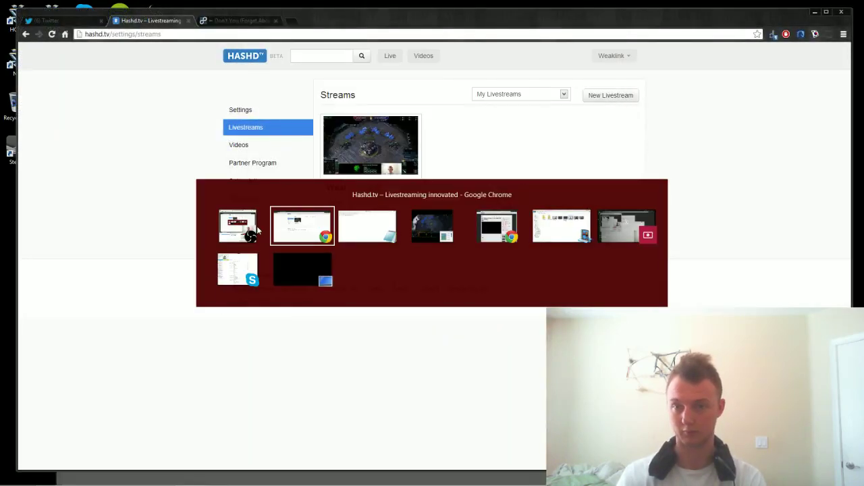
key(alt+Tab)
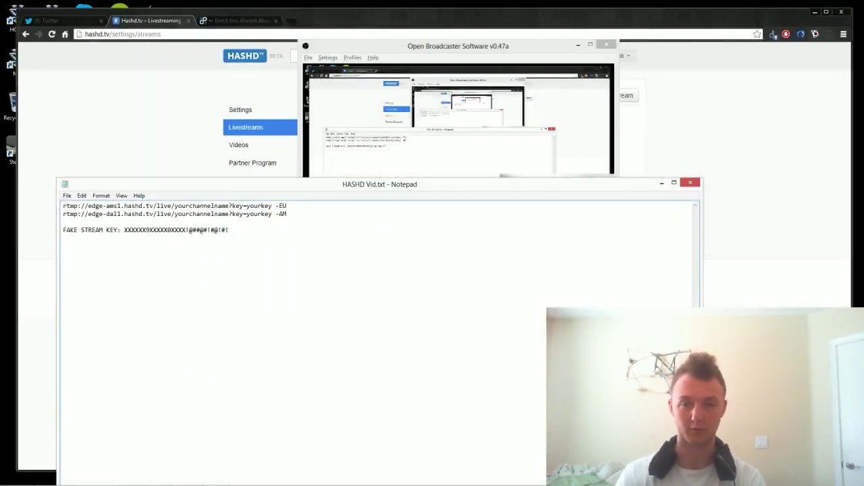
click(578, 44)
drag(554, 190, 539, 76)
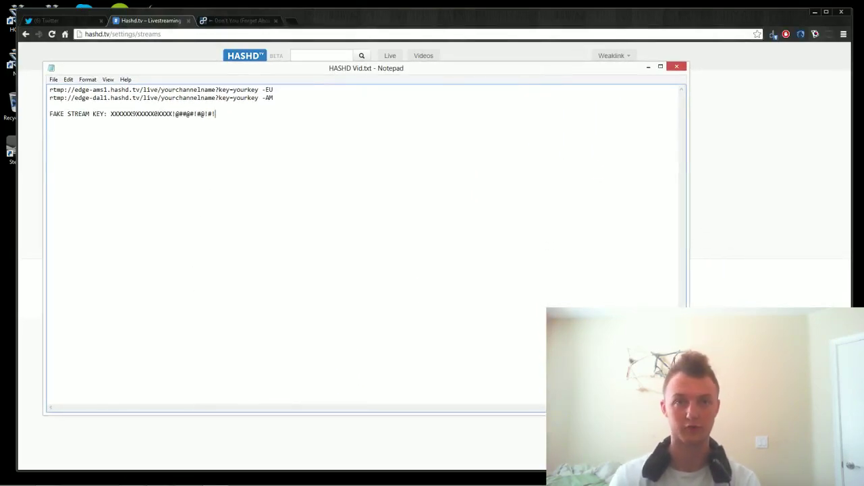
Highlight the EU and AM RTMP server URLs and the channel/key part, then go to the note's end.
mouse_move(262, 89)
mouse_down()
mouse_move(218, 98)
mouse_move(56, 89)
mouse_up()
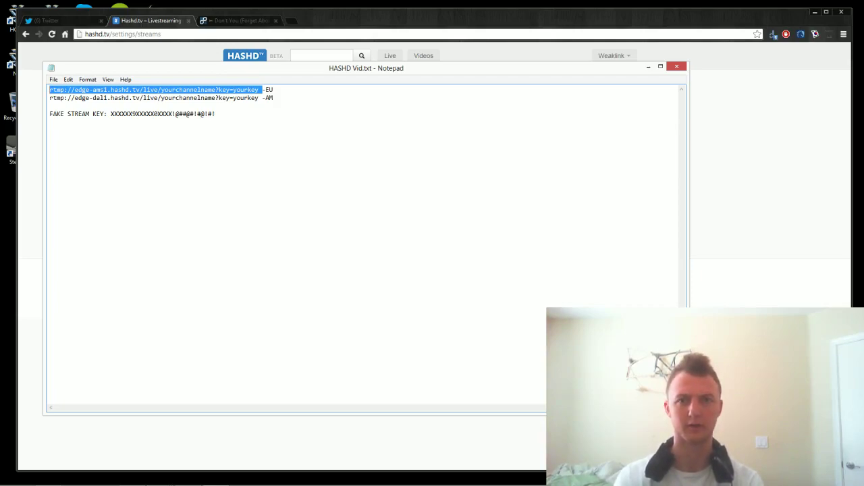
mouse_move(260, 98)
mouse_down()
mouse_move(106, 89)
mouse_move(49, 97)
mouse_up()
click(216, 113)
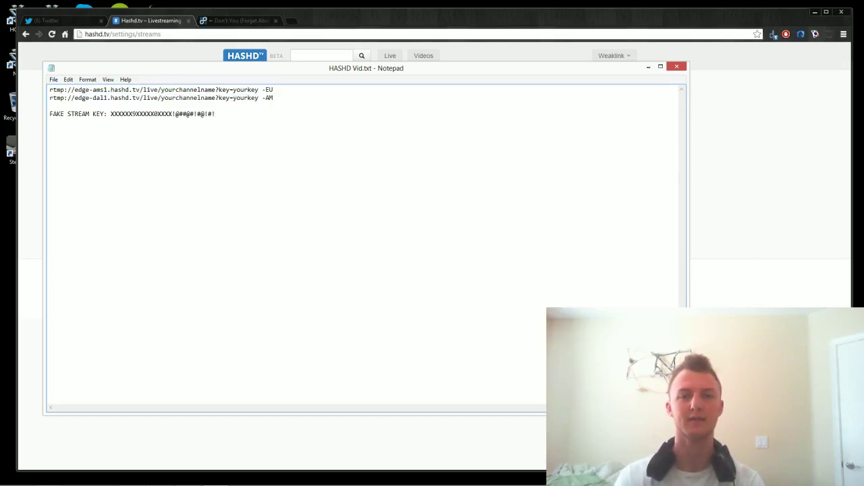
drag(160, 98, 272, 98)
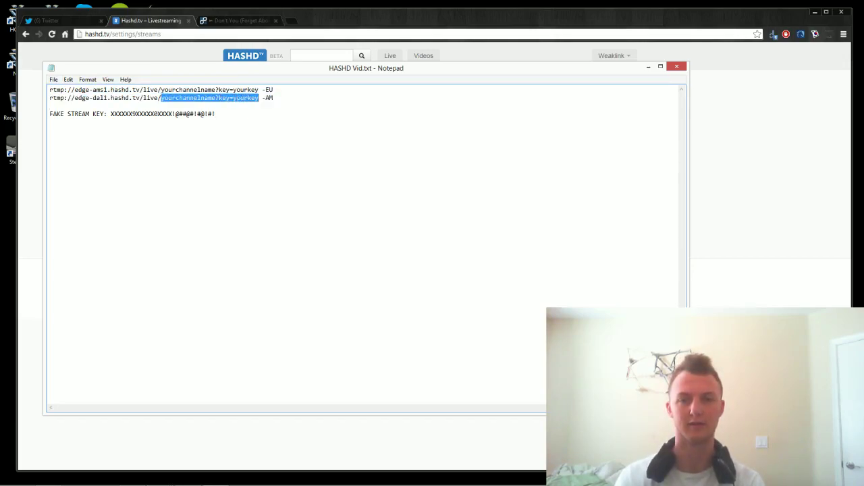
key(ctrl+End)
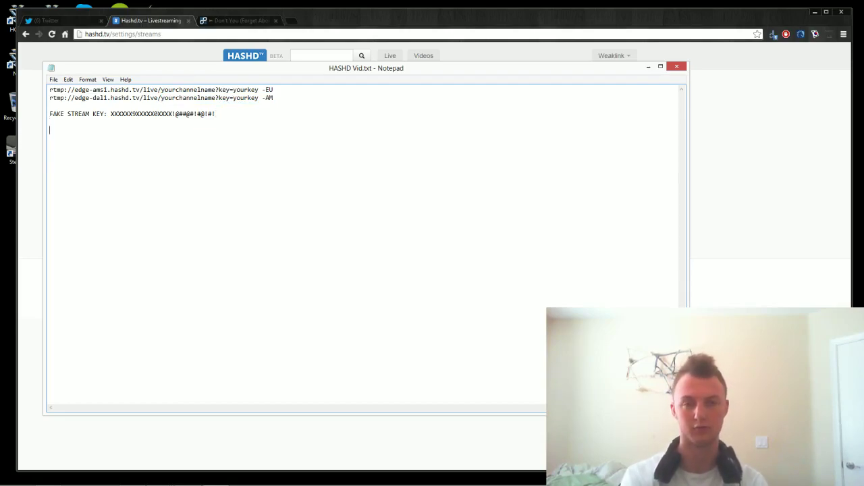
Restore OBS, glance at its Settings menu without changes, then minimize it back to the note.
click(195, 476)
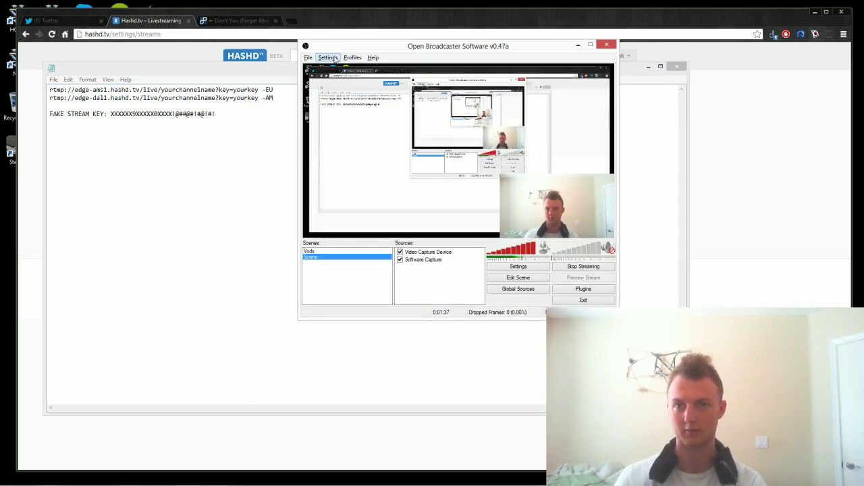
click(335, 59)
click(333, 59)
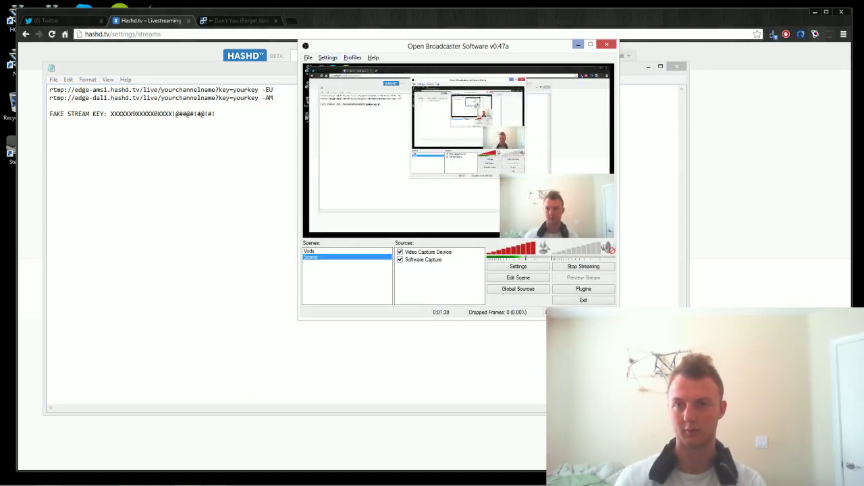
click(579, 45)
text(Server:)
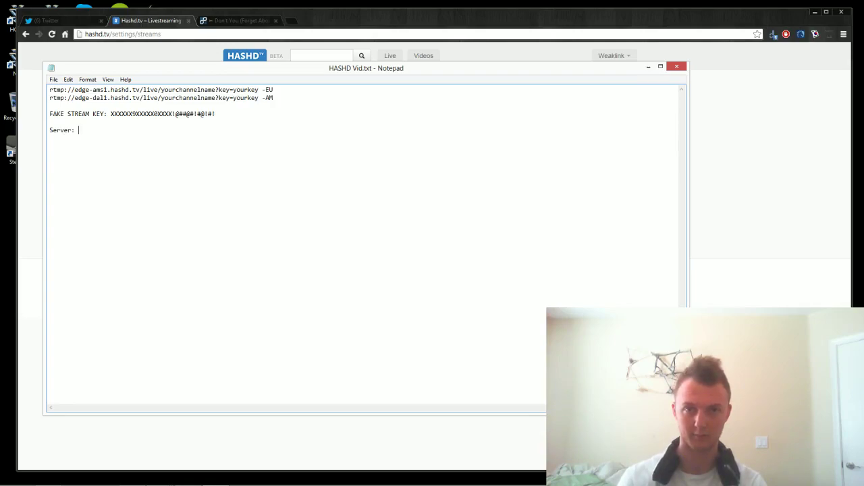
Copy rtmp://edge-dal1.hashd.tv/live and paste it after the Server: label.
drag(147, 98, 57, 98)
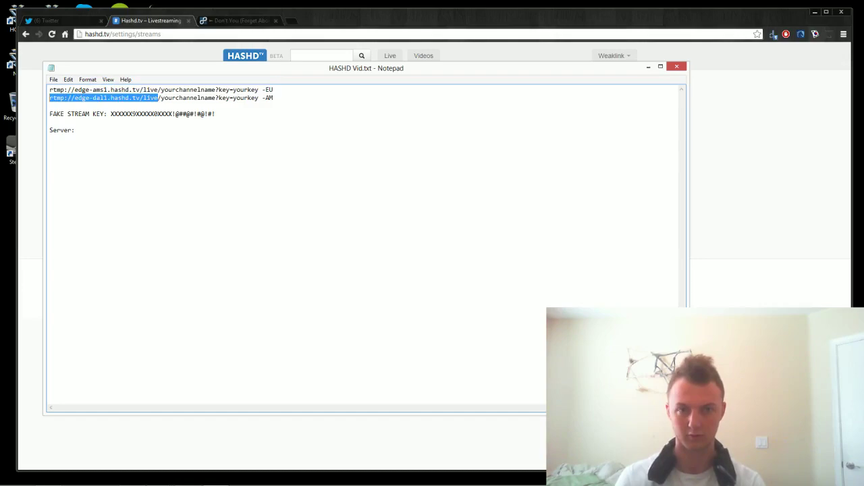
key(ctrl+c)
key(ctrl+End)
key(ctrl+v)
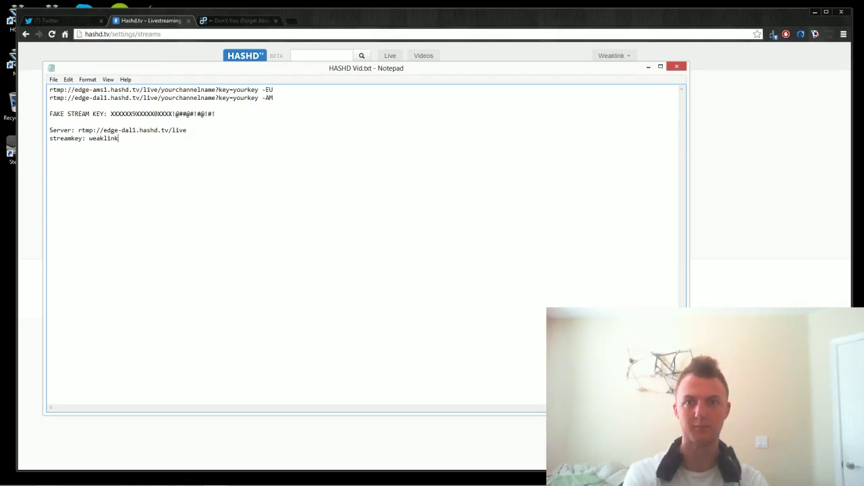
Complete the streamkey line as weaklink?key= followed by the copied fake stream key.
text(?k)
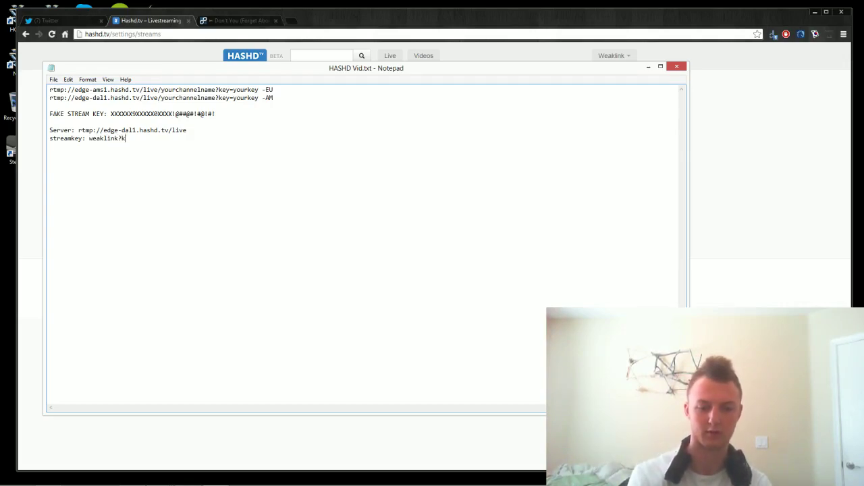
text(ey=)
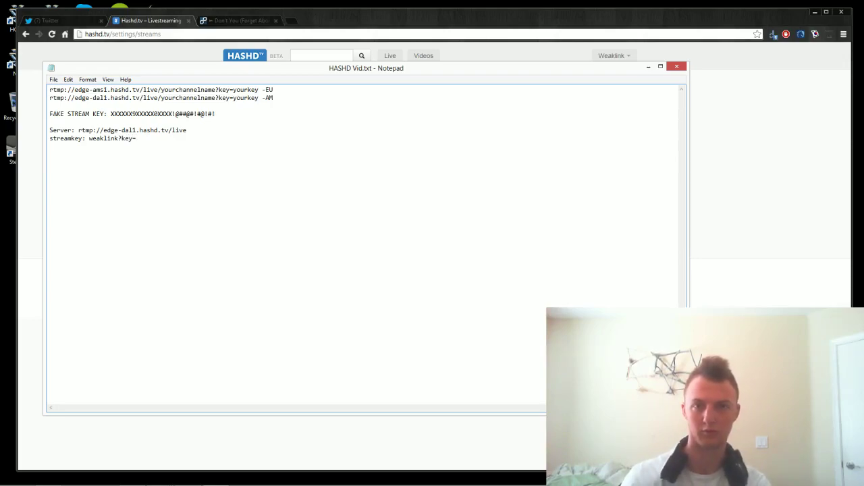
mouse_move(215, 113)
mouse_down()
mouse_move(50, 114)
mouse_move(114, 113)
mouse_up()
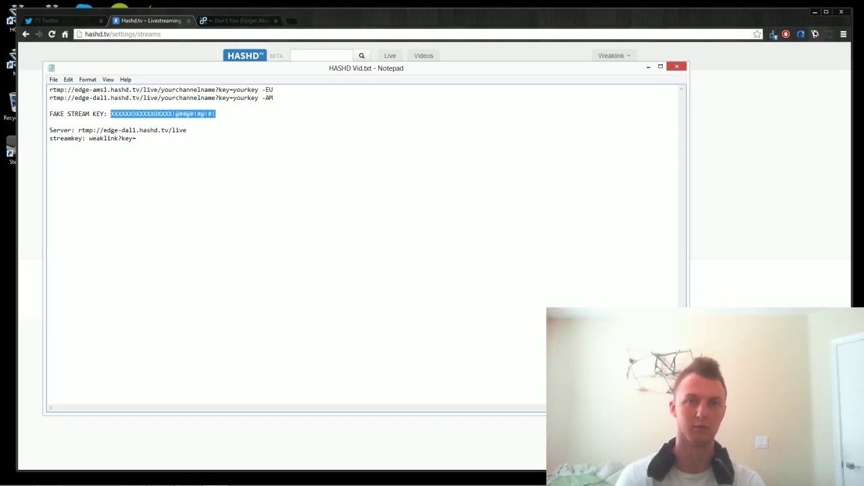
key(ctrl+End)
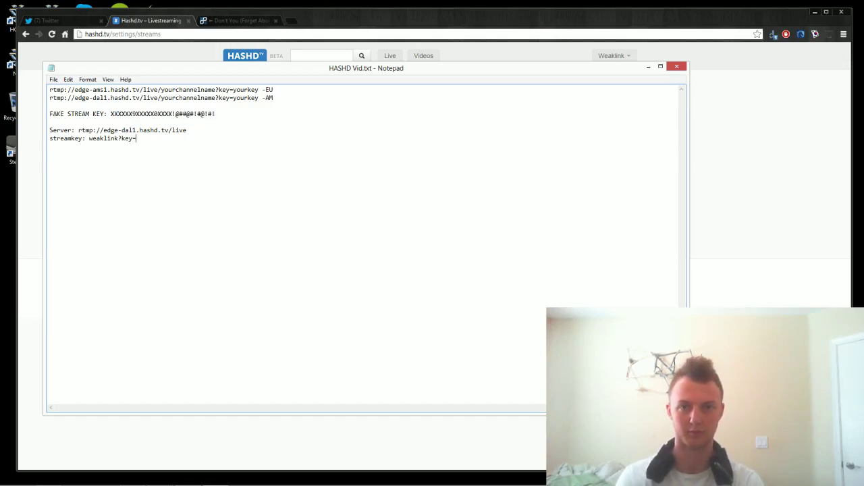
drag(215, 114, 111, 113)
key(ctrl+c)
key(ctrl+End)
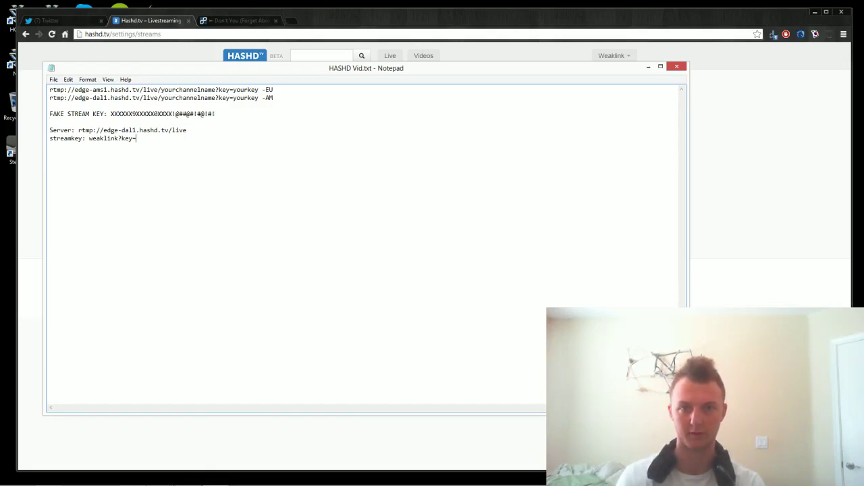
key(ctrl+v)
key(BackSpace)
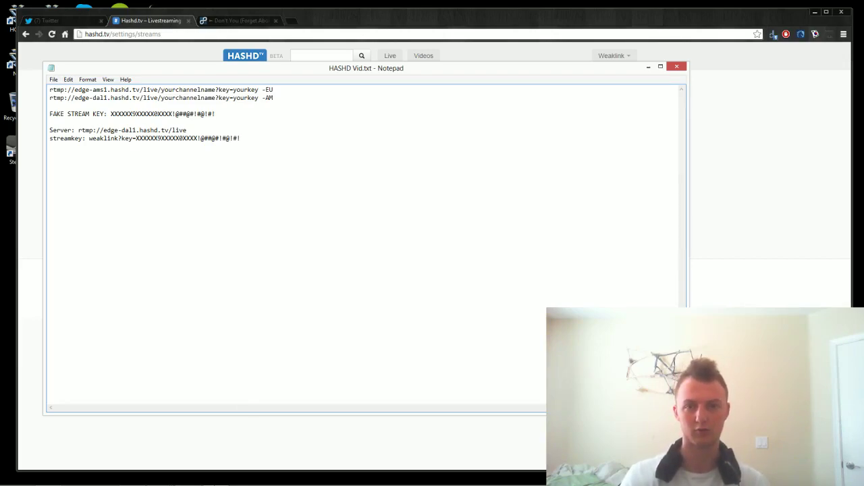
mouse_move(158, 481)
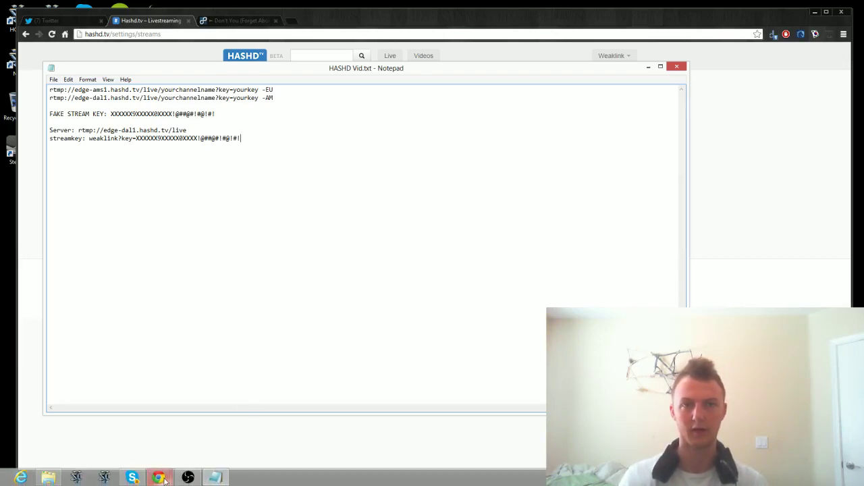
click(165, 477)
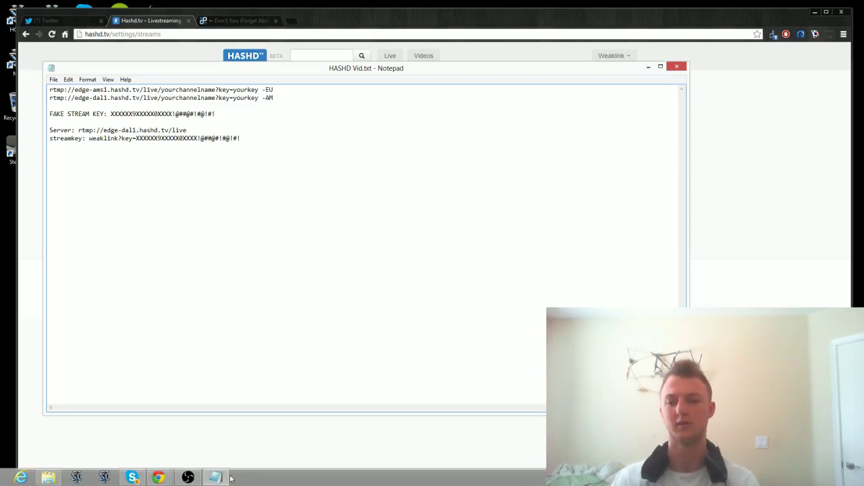
Restore the still-streaming OBS window from the taskbar in front of the note.
click(188, 477)
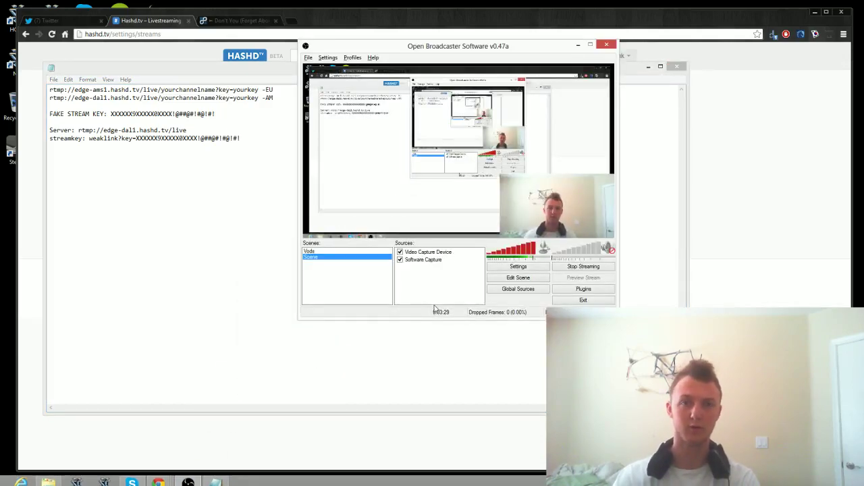